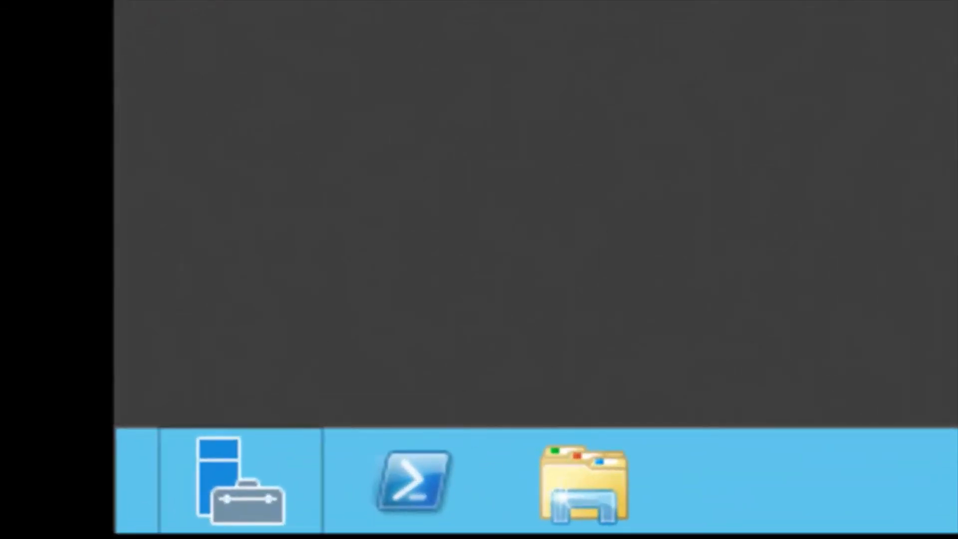
Start adding roles and features in Server Manager, using a role-based or feature-based installation on the local server from the server pool.
left_click(234, 478)
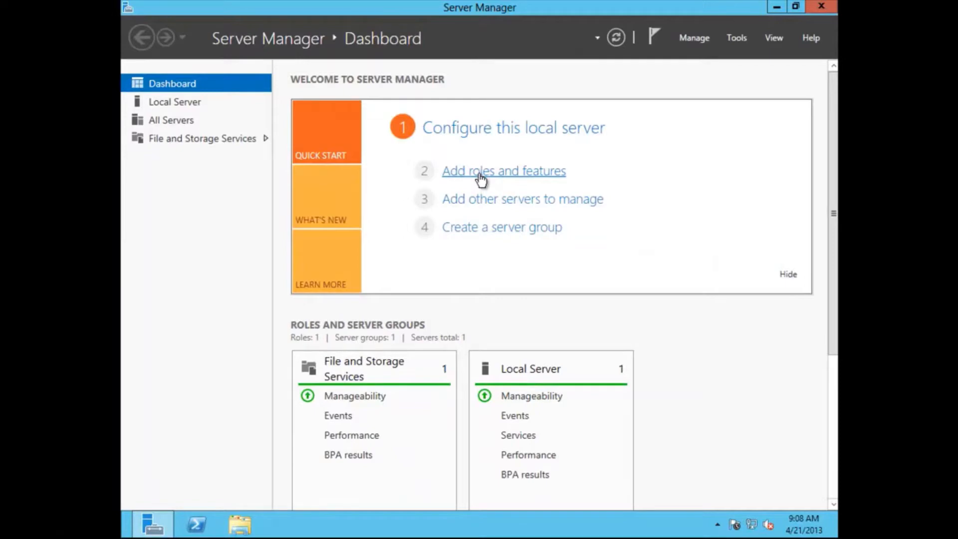
left_click(485, 176)
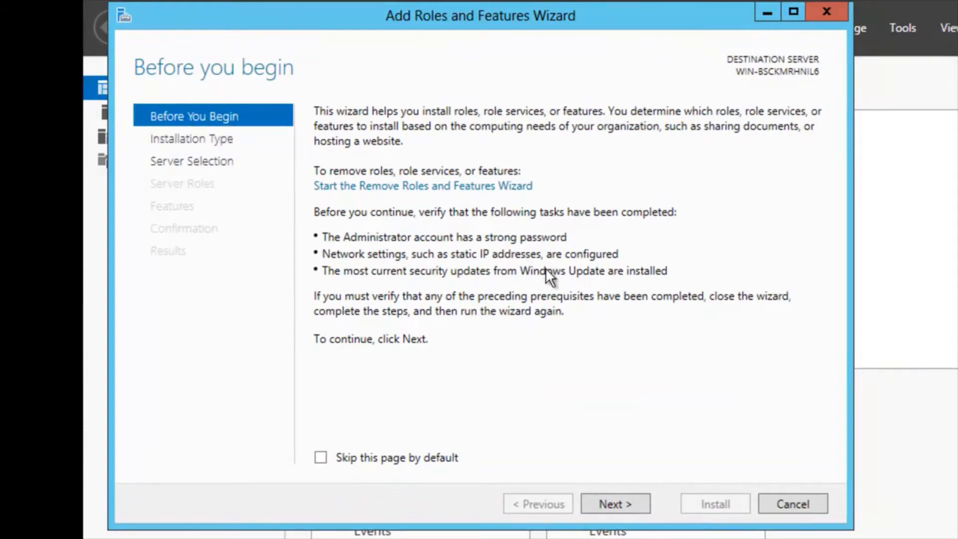
left_click(608, 500)
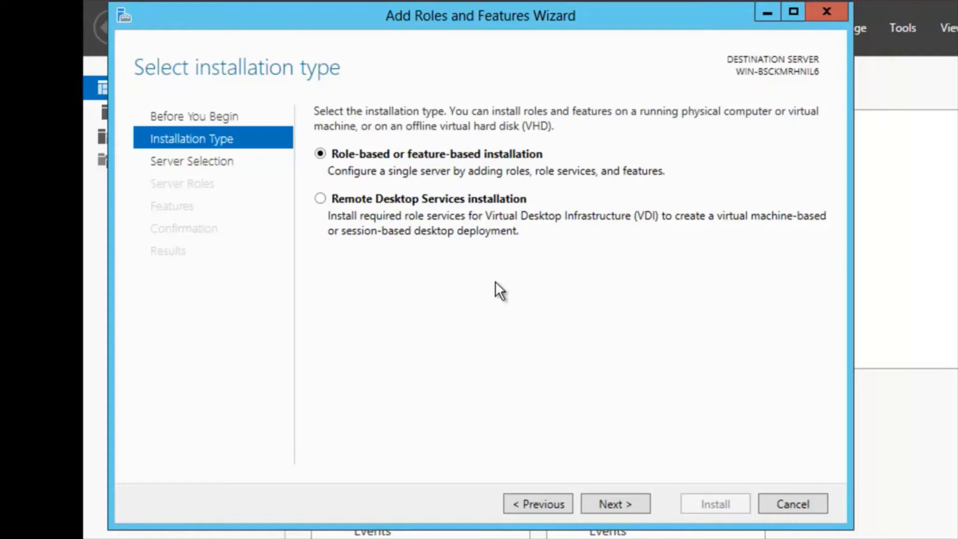
left_click(628, 501)
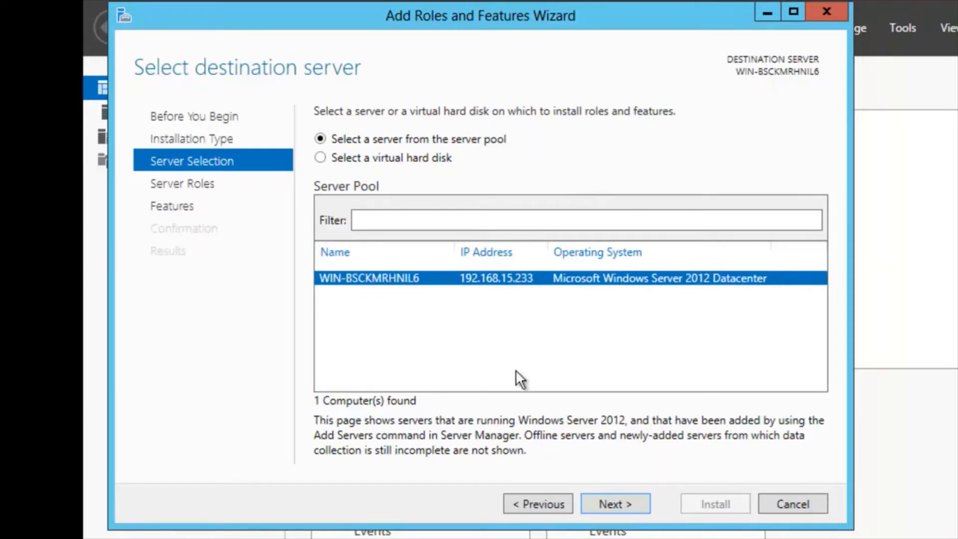
left_click(610, 501)
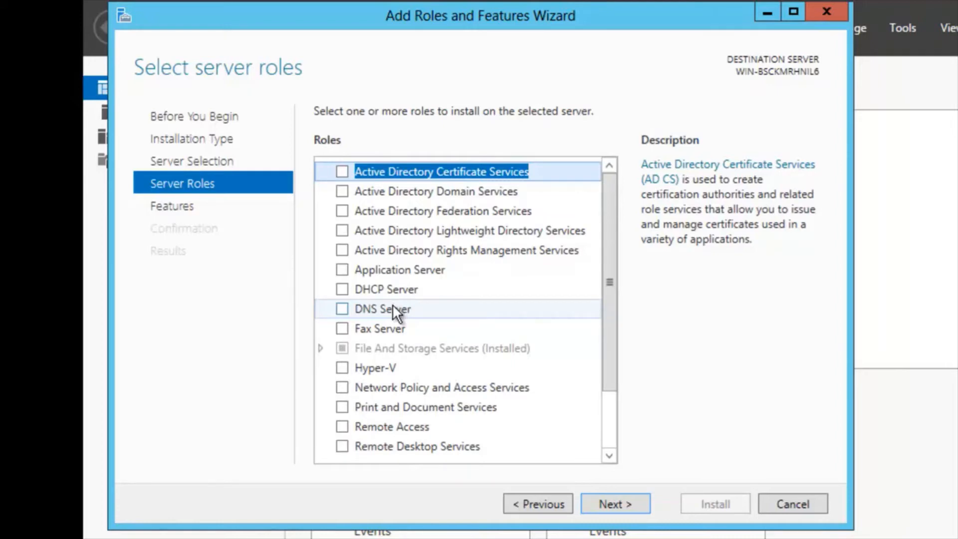
Select the DNS Server role with its required management tools and proceed to the installation confirmation without extra features.
left_click(342, 310)
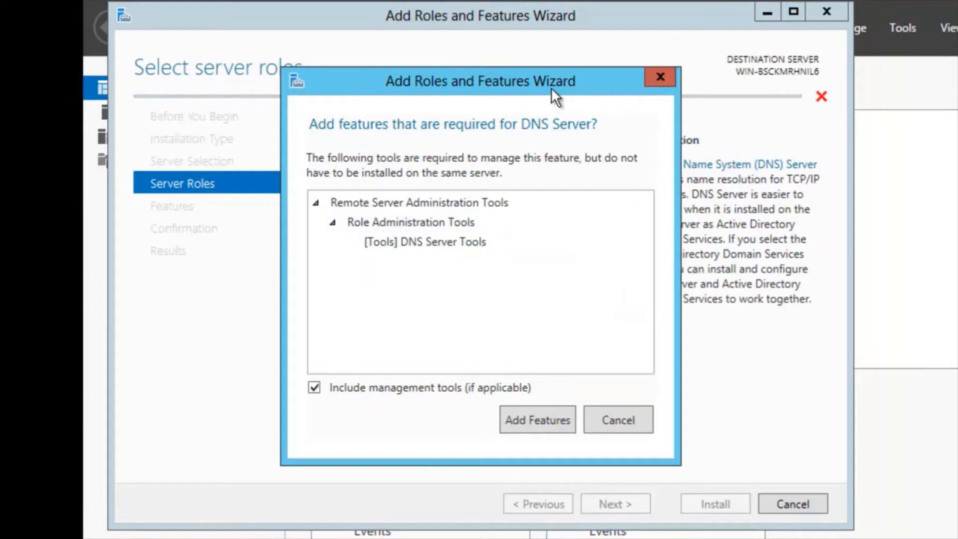
left_click(540, 416)
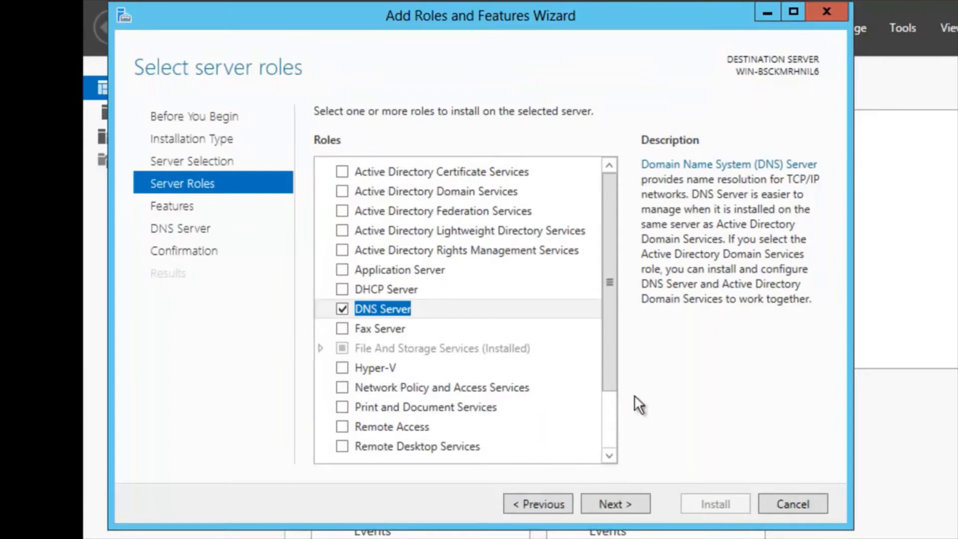
left_click(627, 502)
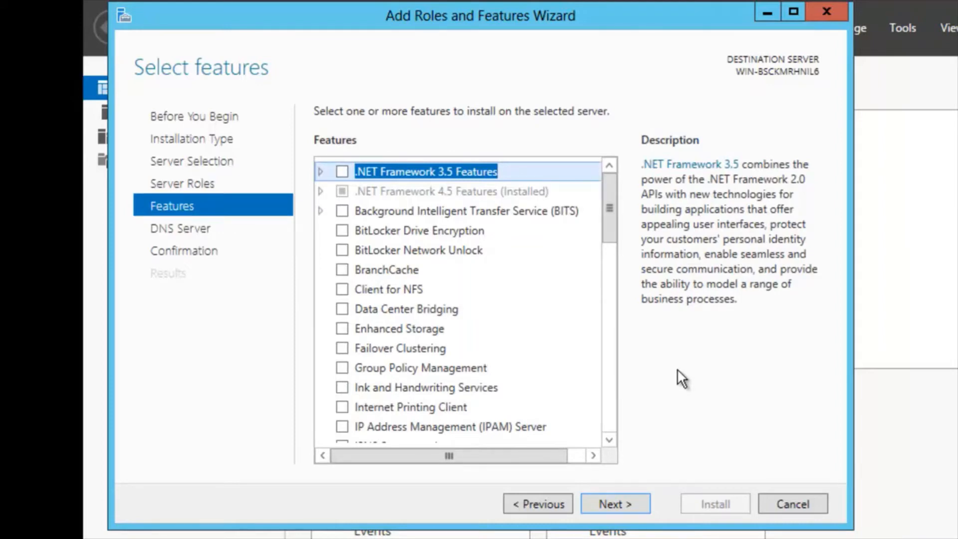
left_click(635, 503)
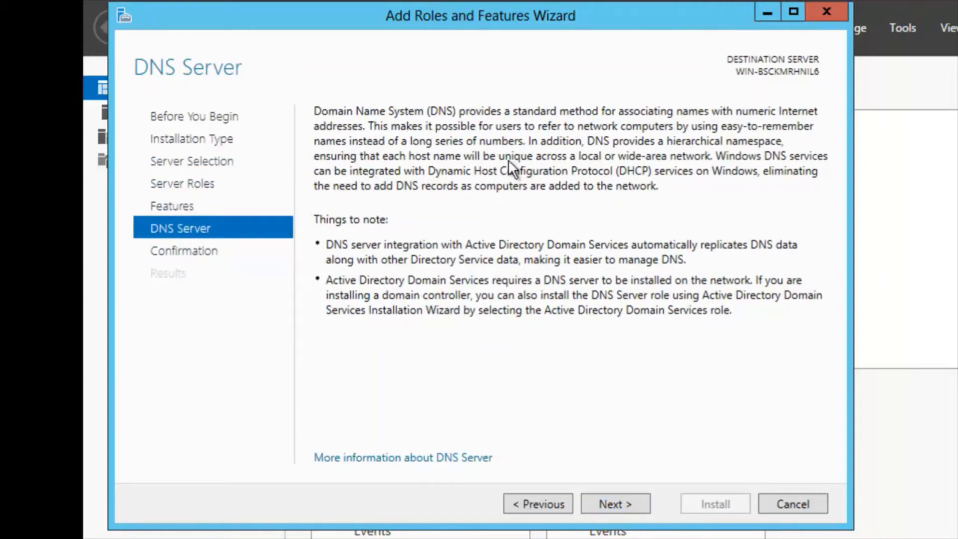
left_click(607, 496)
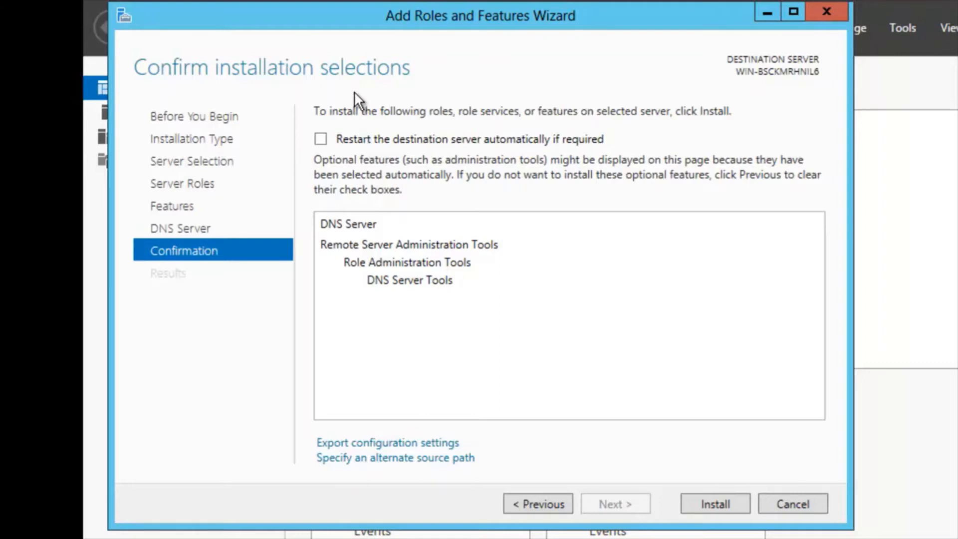
Install the DNS Server role with automatic restart if required, and close the wizard and Server Manager once installation finishes.
left_click(321, 138)
left_click(718, 499)
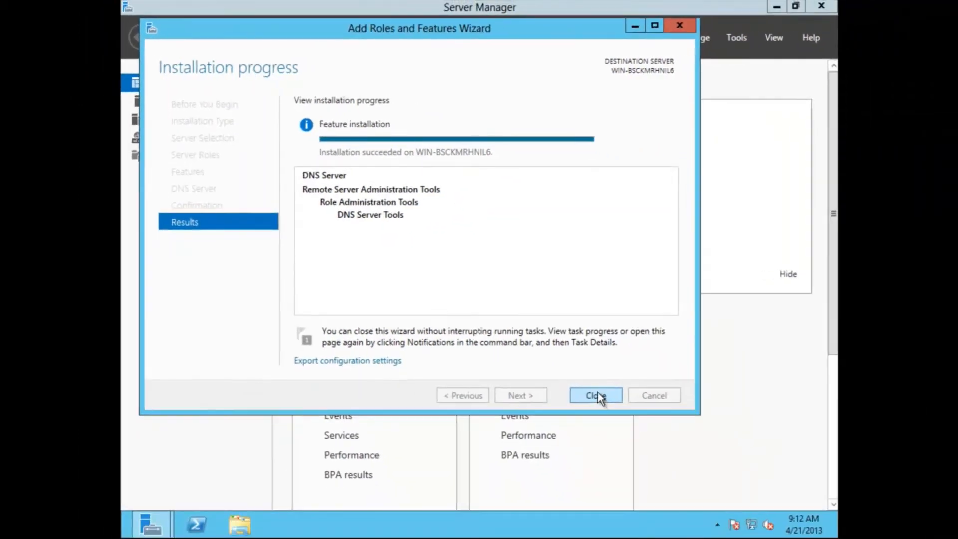
left_click(598, 392)
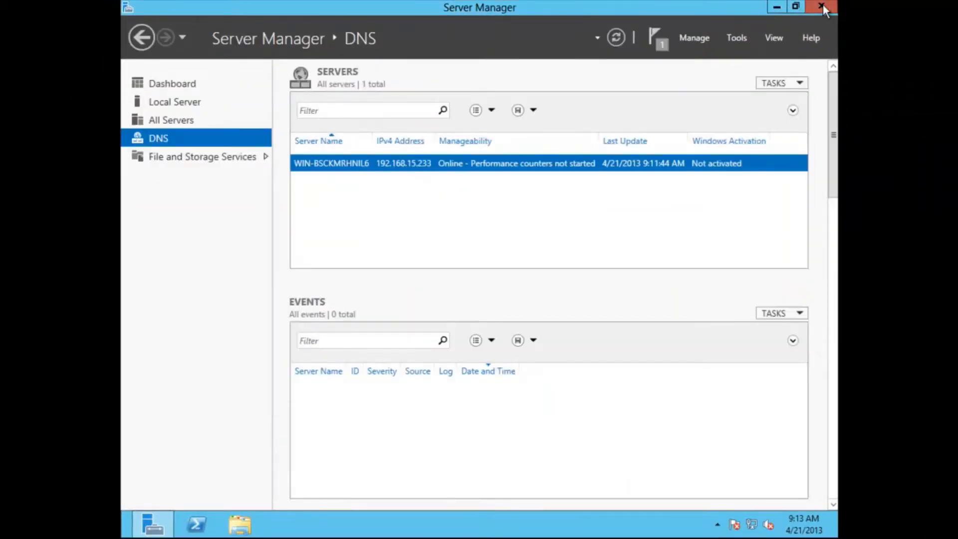
left_click(822, 6)
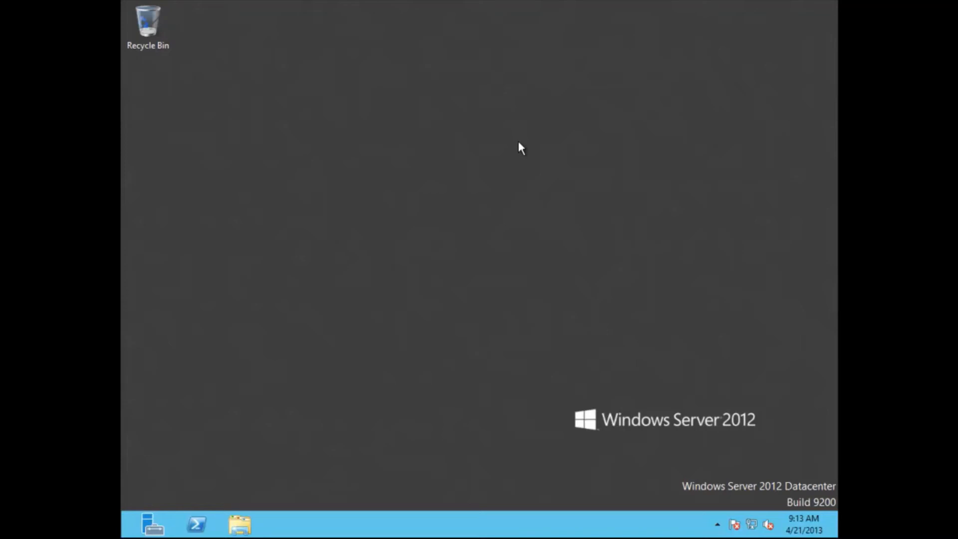
Locate the DNS shortcut in the Administrative Tools folder and close the folder.
key("super")
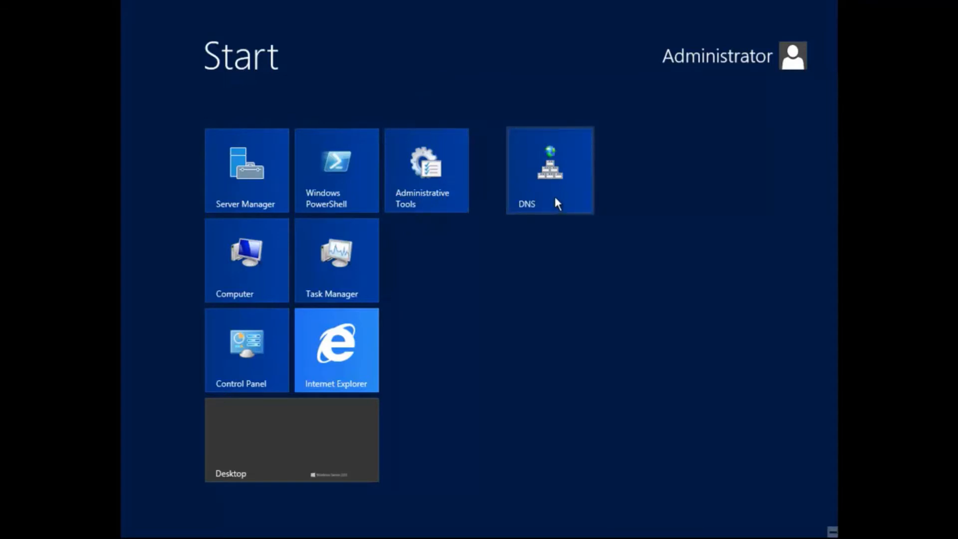
left_click(409, 185)
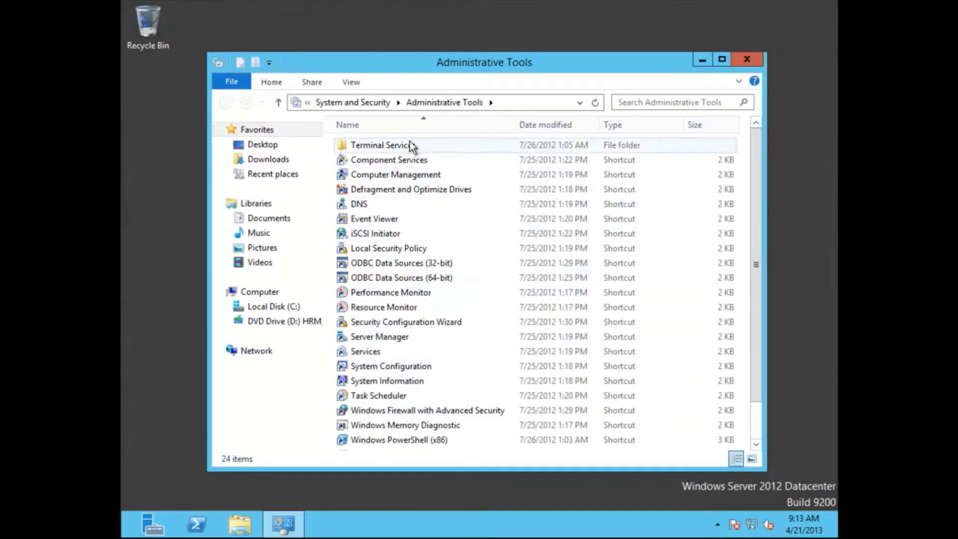
left_click(388, 206)
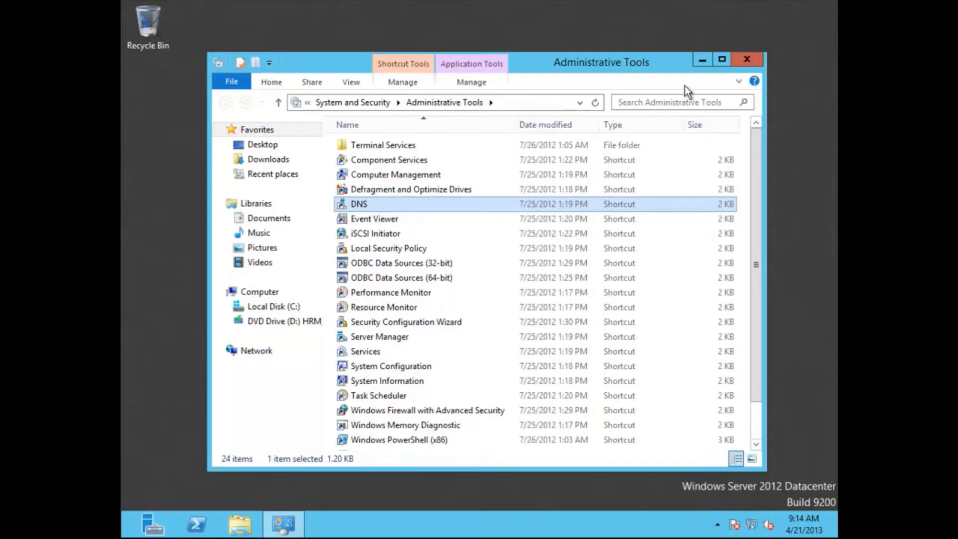
left_click(745, 59)
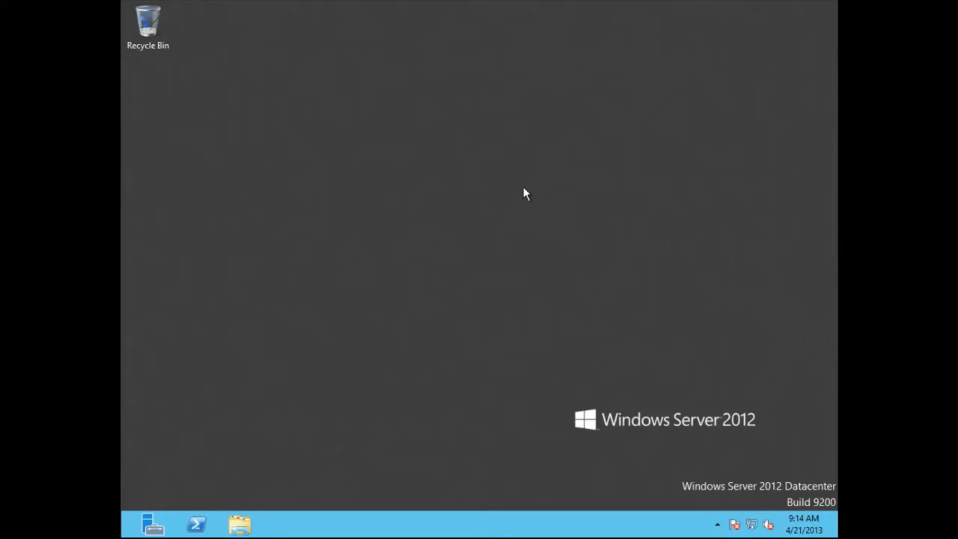
Launch DNS Manager from the Administrative Tools folder.
mouse_move(835, 530)
mouse_move(820, 425)
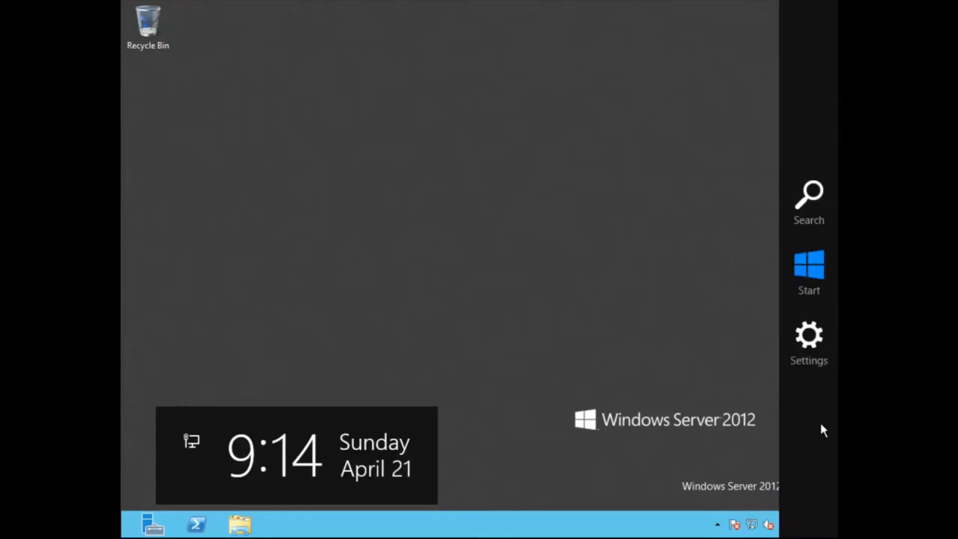
left_click(816, 273)
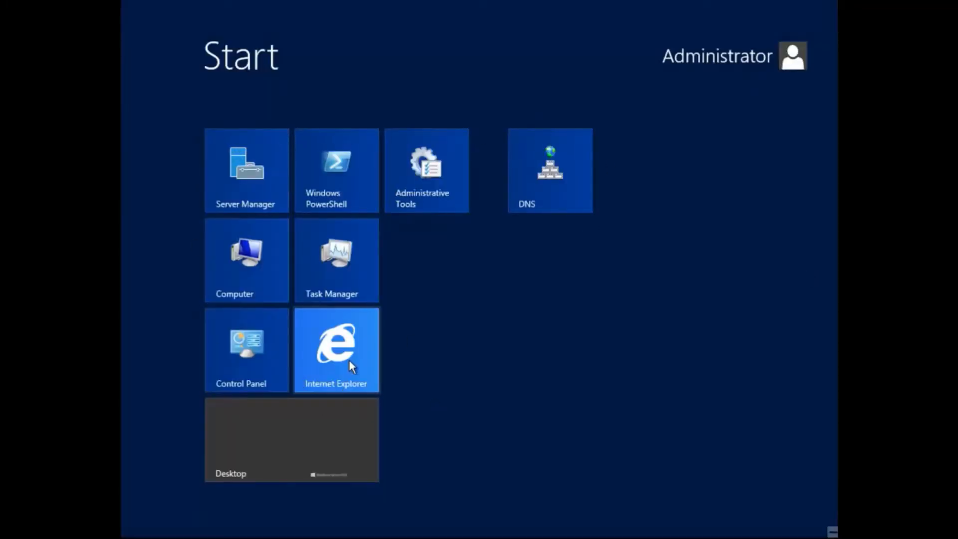
left_click(411, 168)
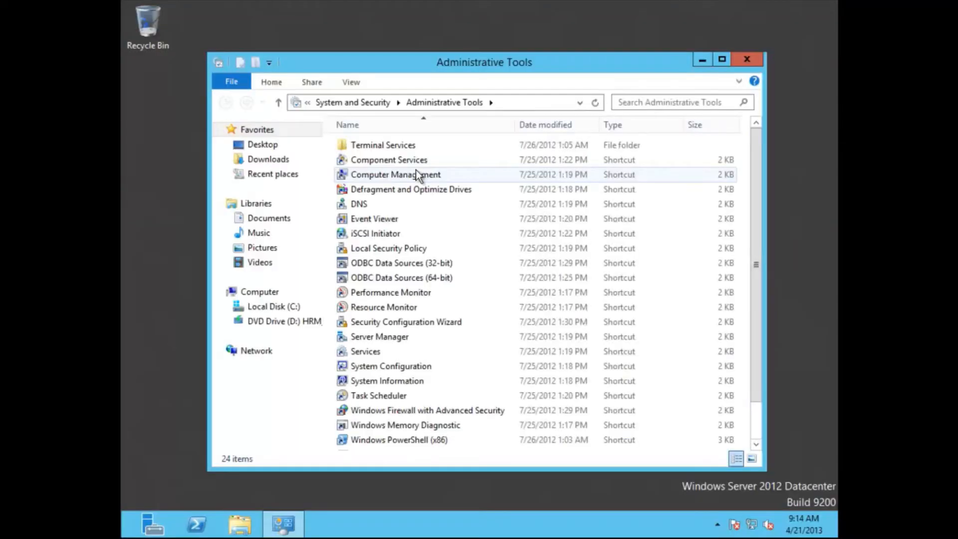
left_click(390, 205)
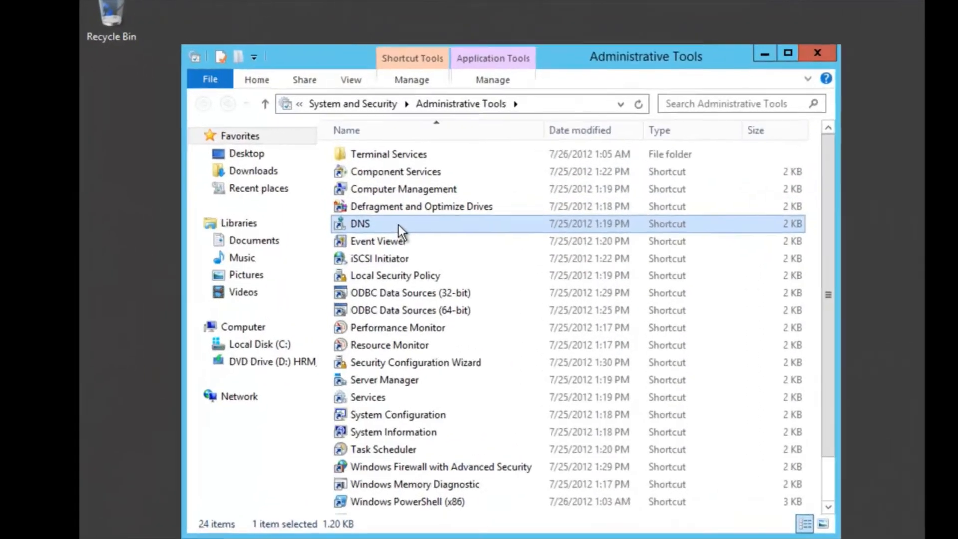
double_click(399, 225)
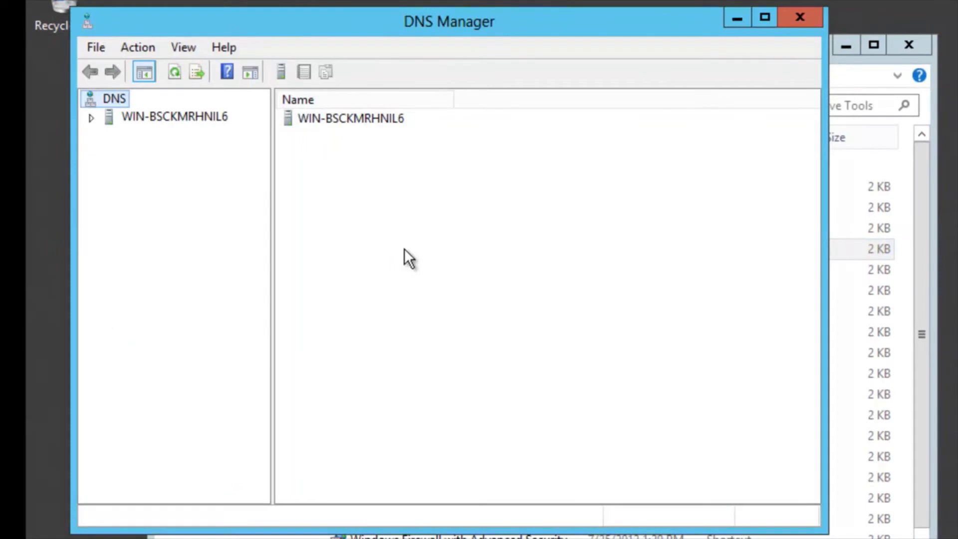
Expand the DNS server's tree, check the reverse lookup zones, and select the Forward Lookup Zones folder.
left_click(184, 115)
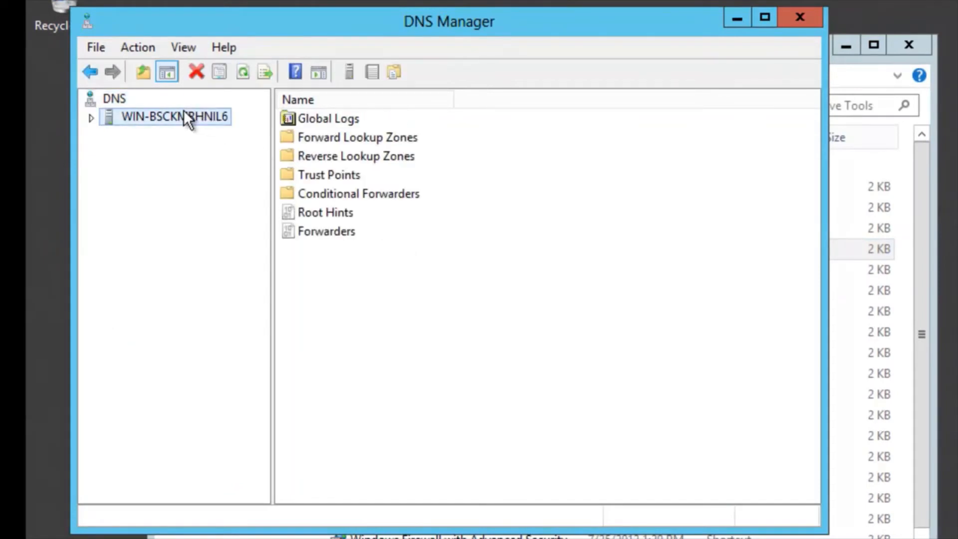
double_click(140, 111)
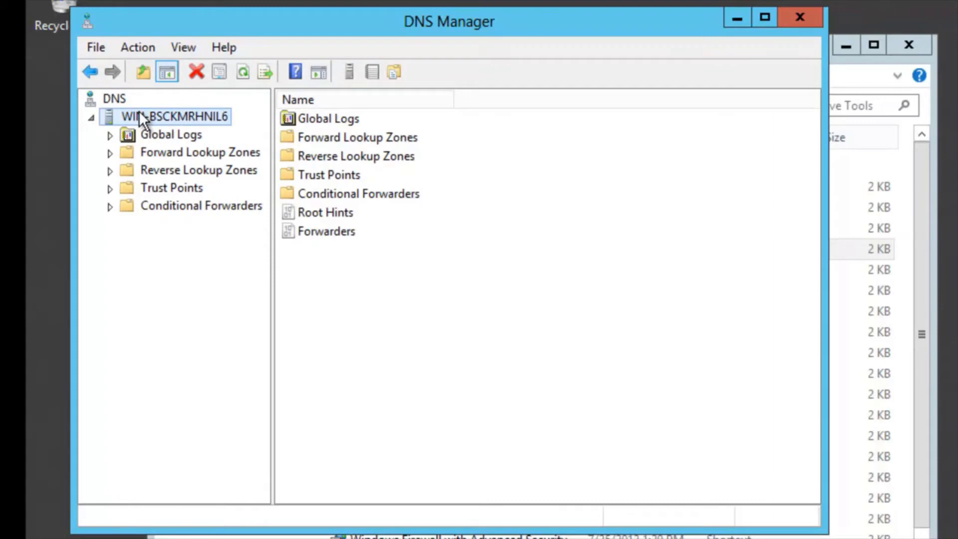
left_click(163, 151)
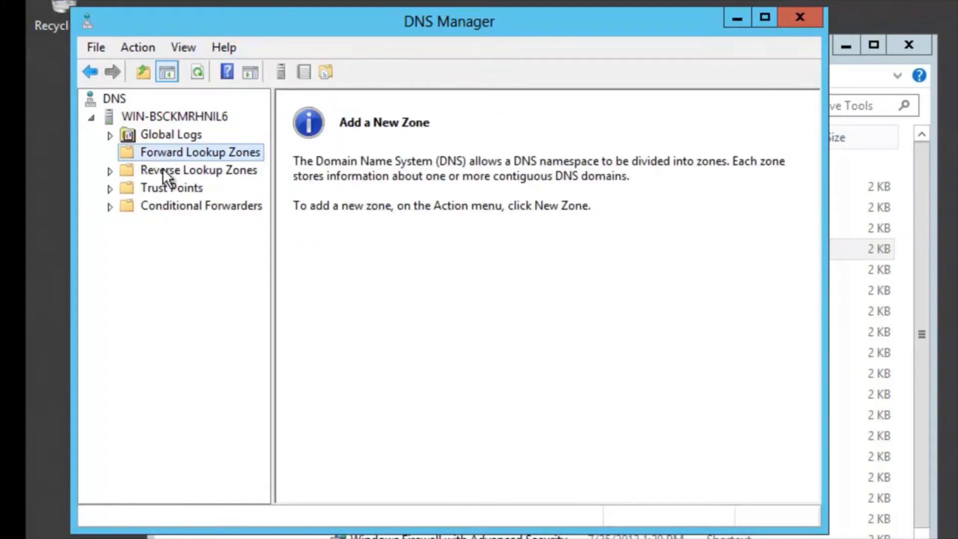
left_click(162, 169)
left_click(170, 151)
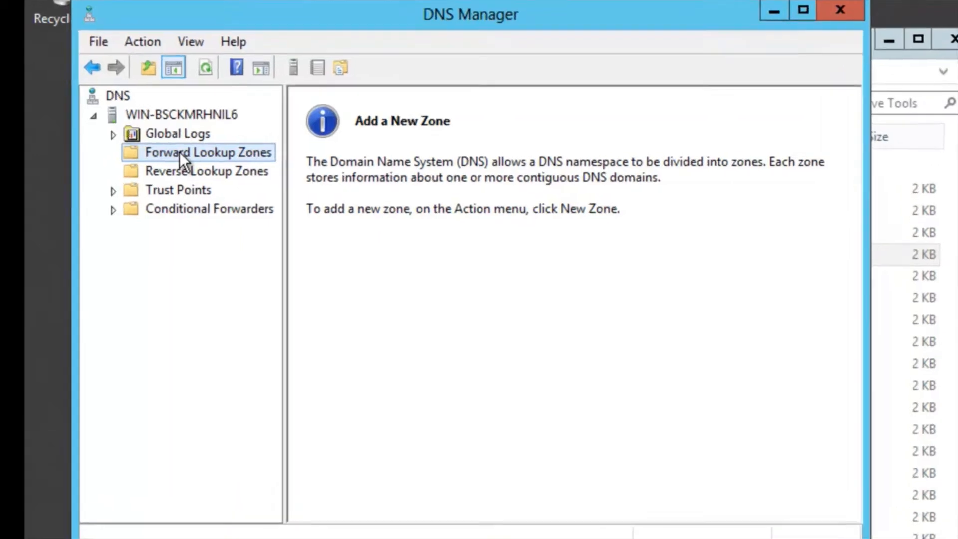
Start a new primary zone under Forward Lookup Zones and name it Stellacon.com.
right_click(177, 152)
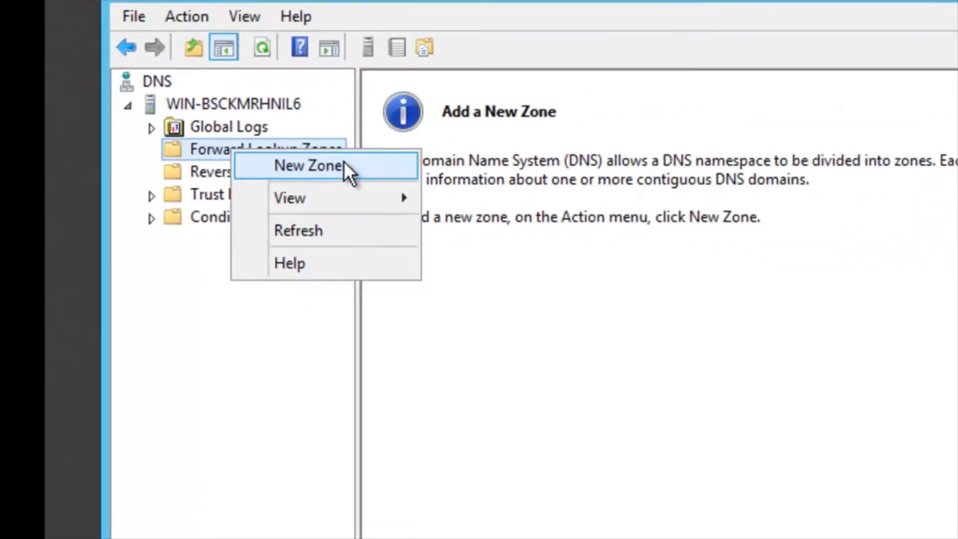
left_click(438, 178)
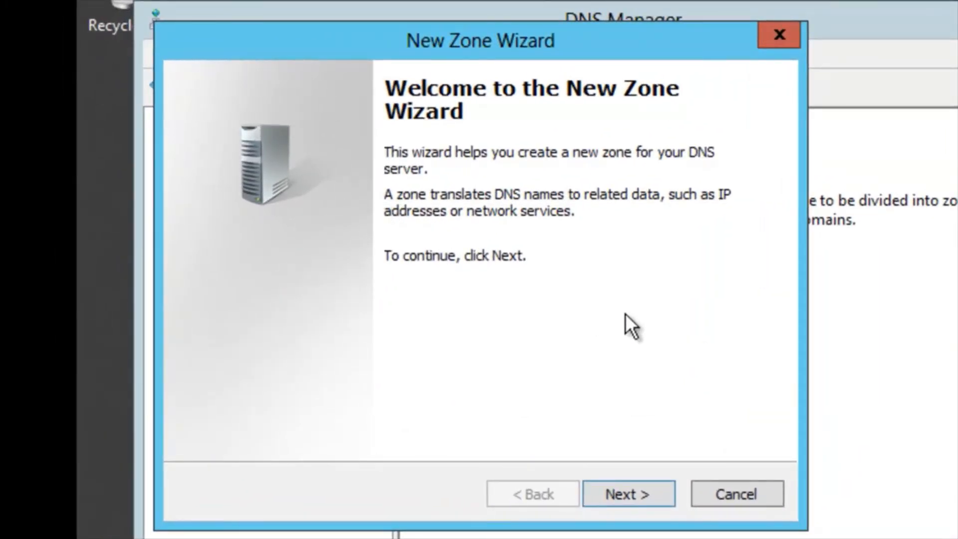
left_click(637, 495)
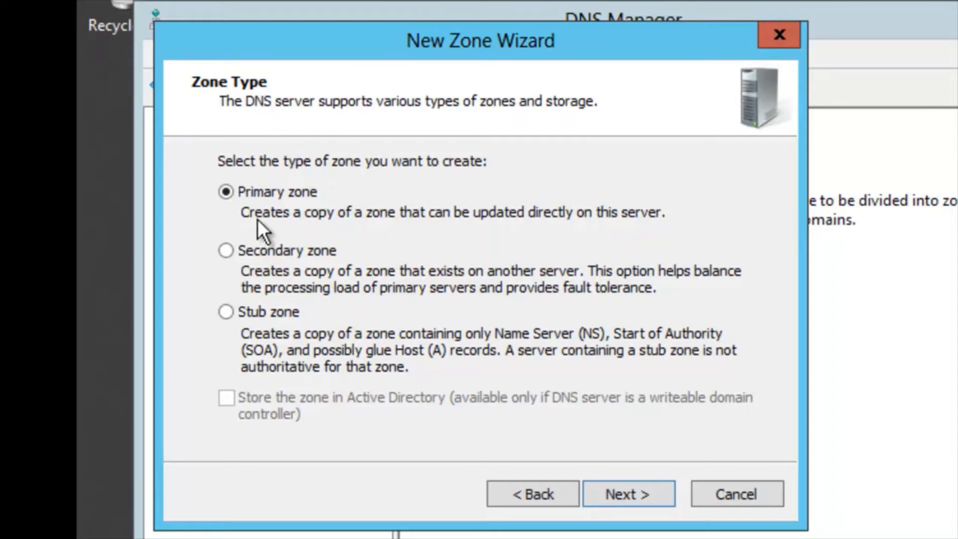
left_click(629, 494)
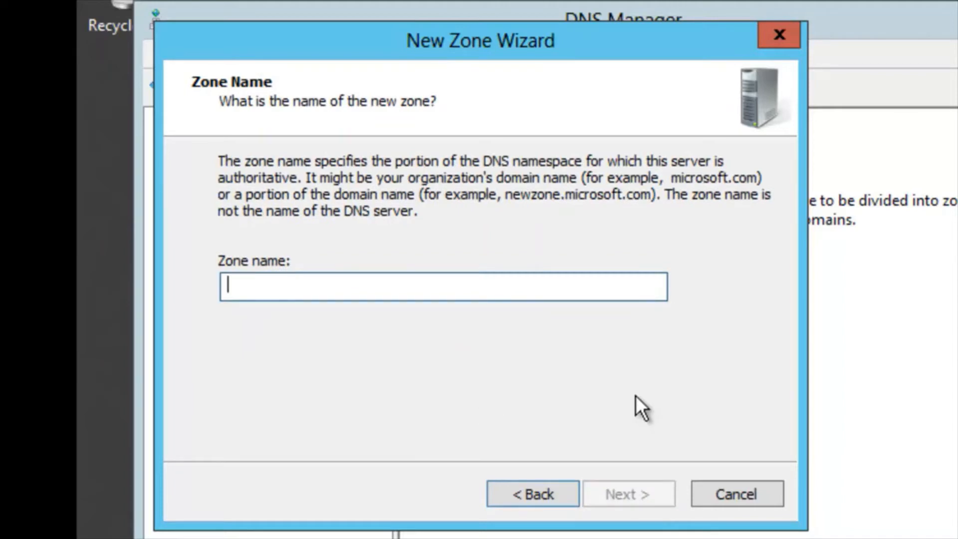
type("Stel")
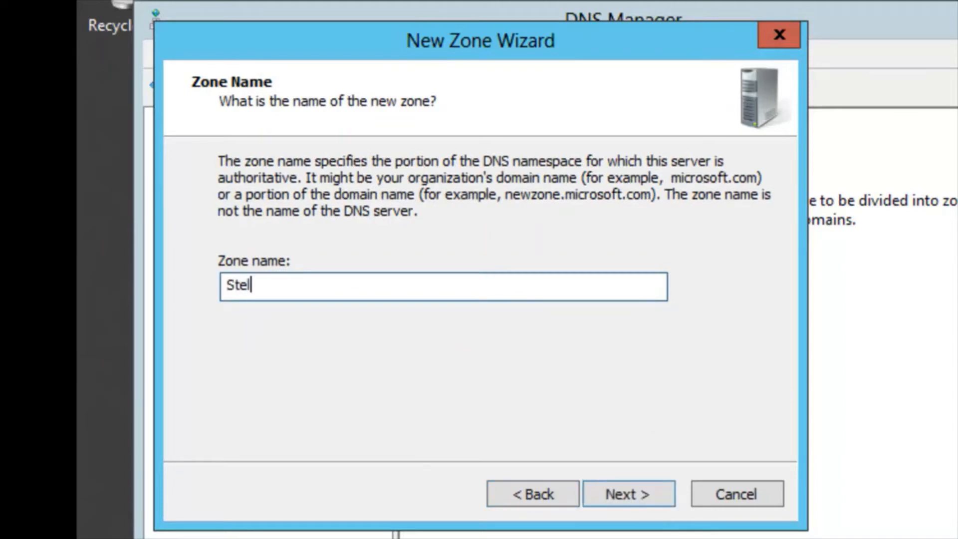
type("lacon.com")
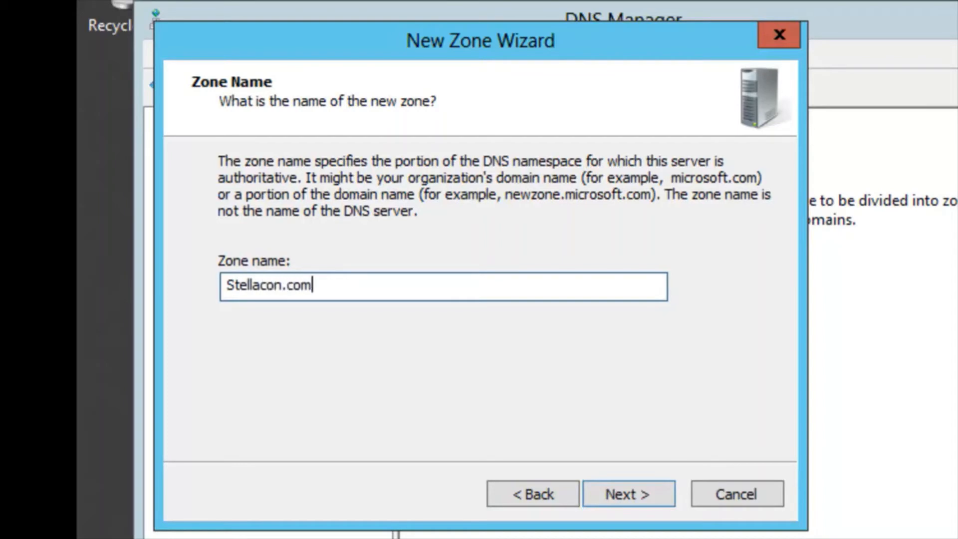
Create the zone with a new zone file named Stellacon.com.dns and dynamic updates not allowed.
left_click(643, 494)
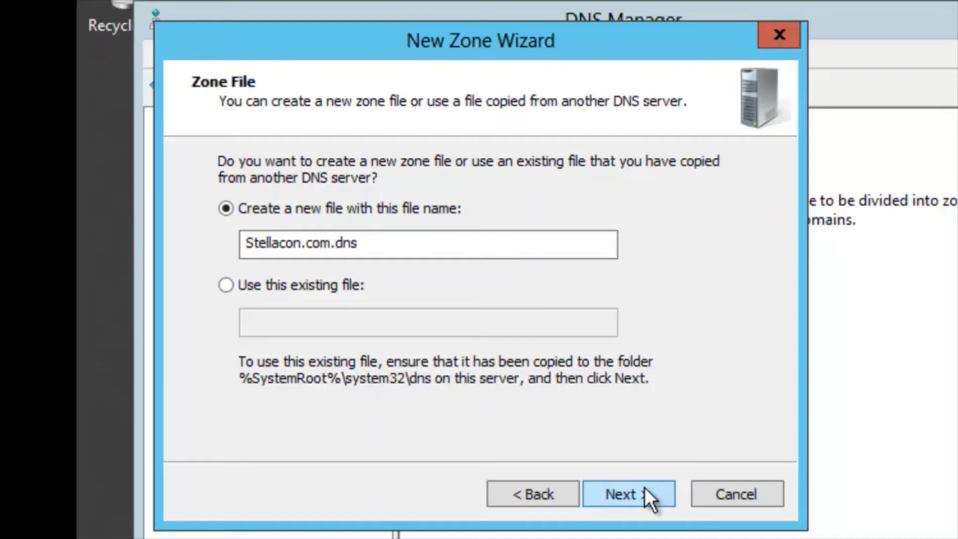
left_click(641, 488)
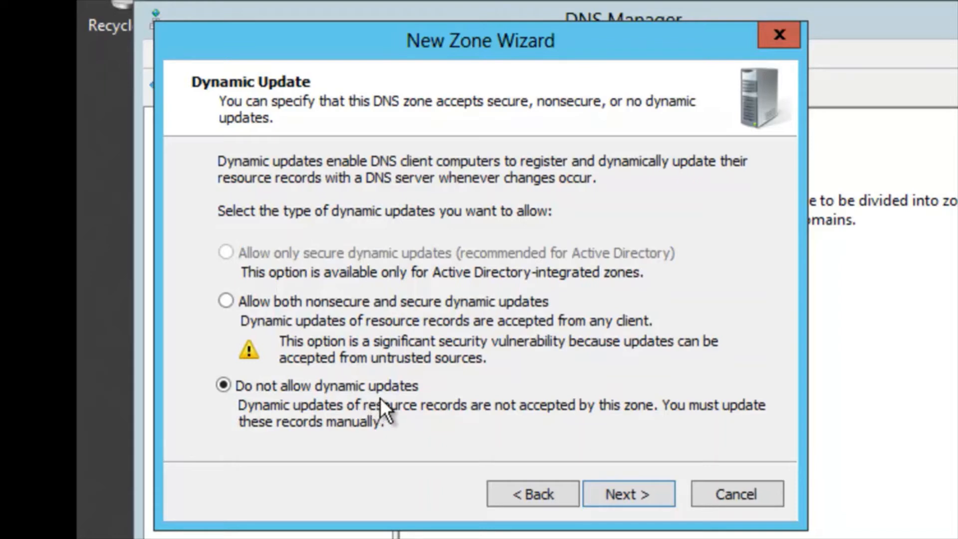
left_click(670, 494)
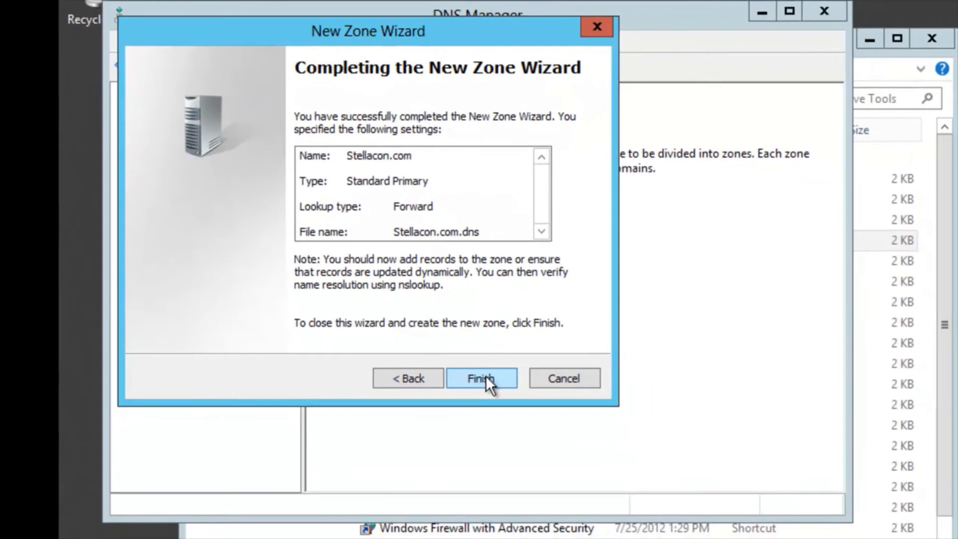
left_click(484, 378)
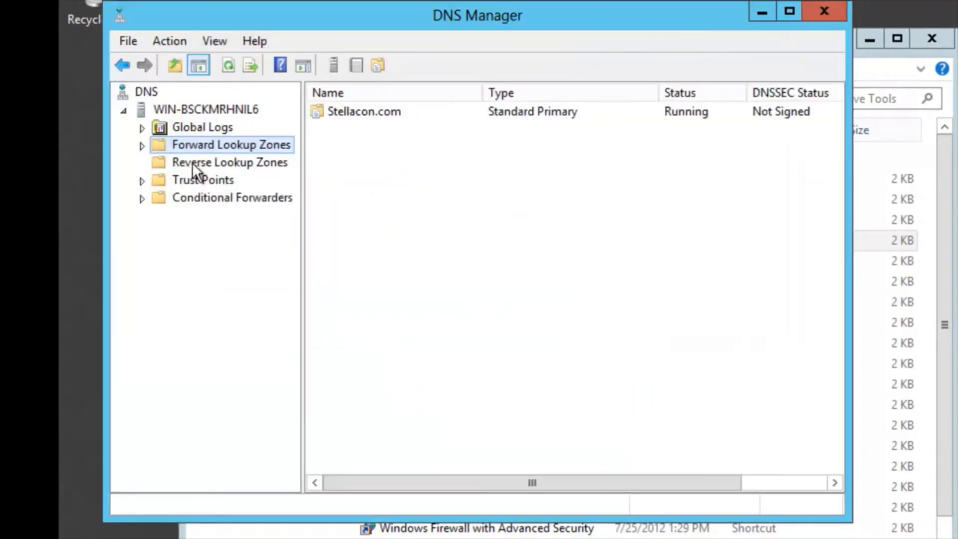
Expand Forward Lookup Zones and open the Stellacon.com zone to view its records.
double_click(196, 144)
left_click(209, 166)
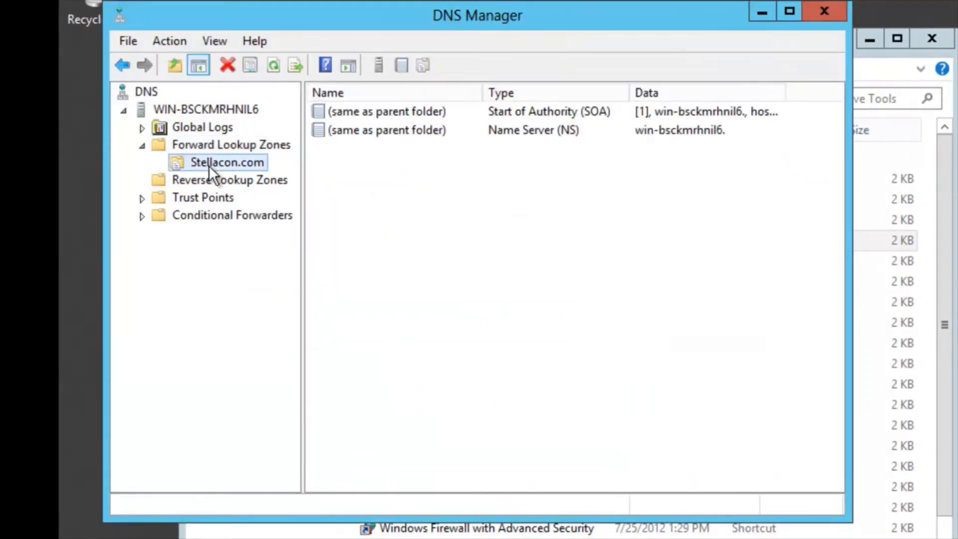